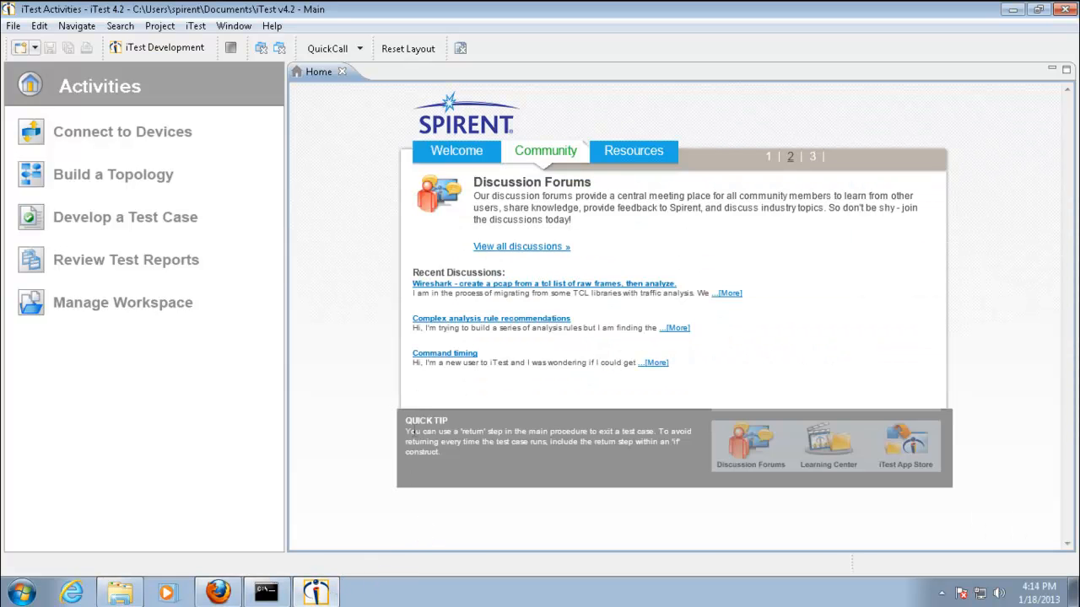
Create a new test case with the file name demo, associated with the WiFiOffload_YouTube.tbml topology
click(131, 230)
click(253, 68)
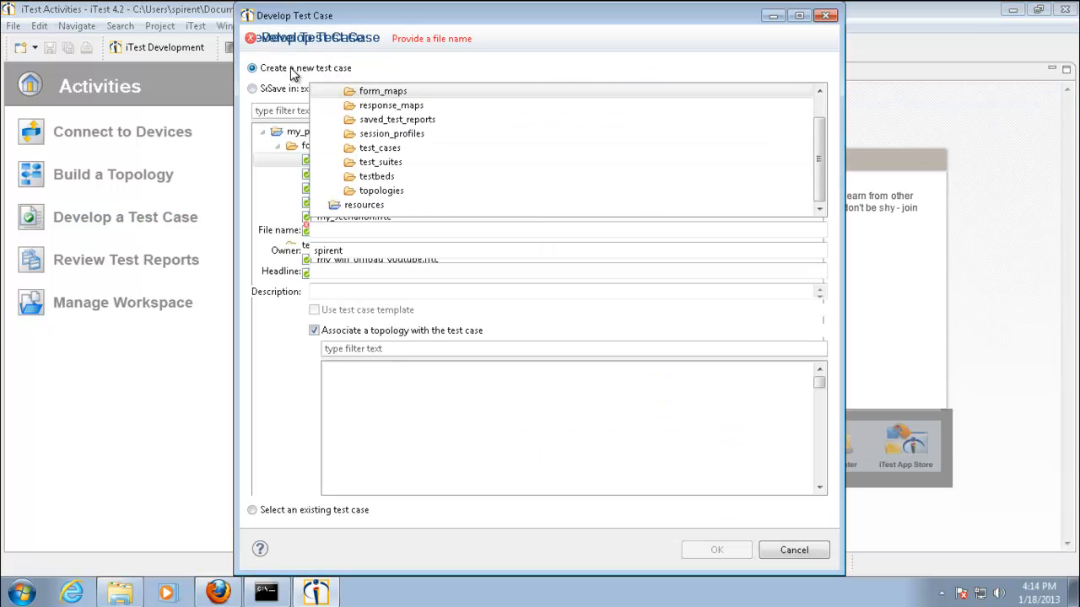
text(demo)
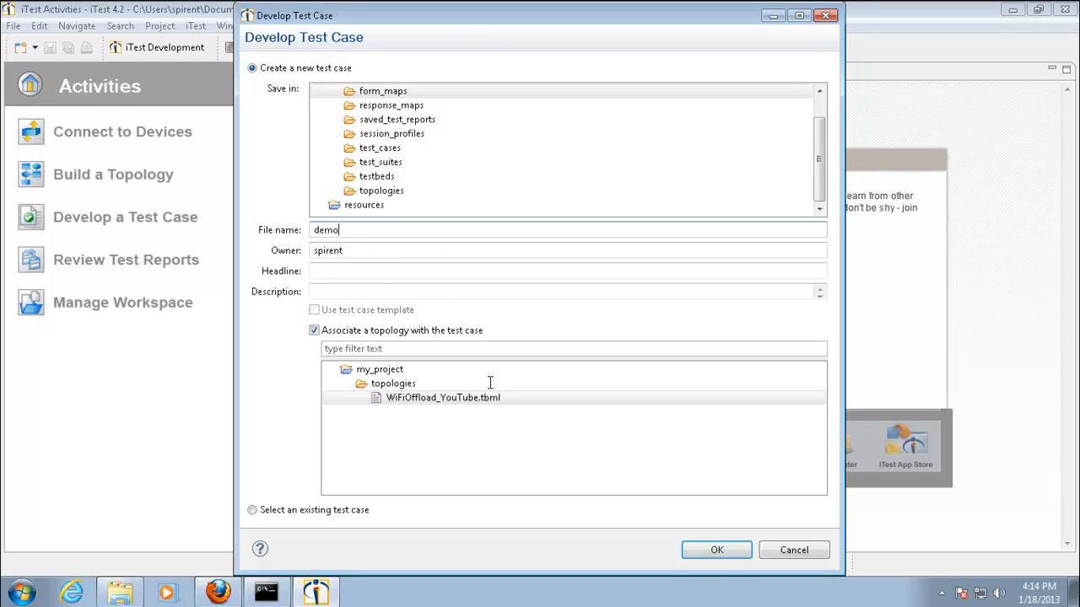
click(452, 400)
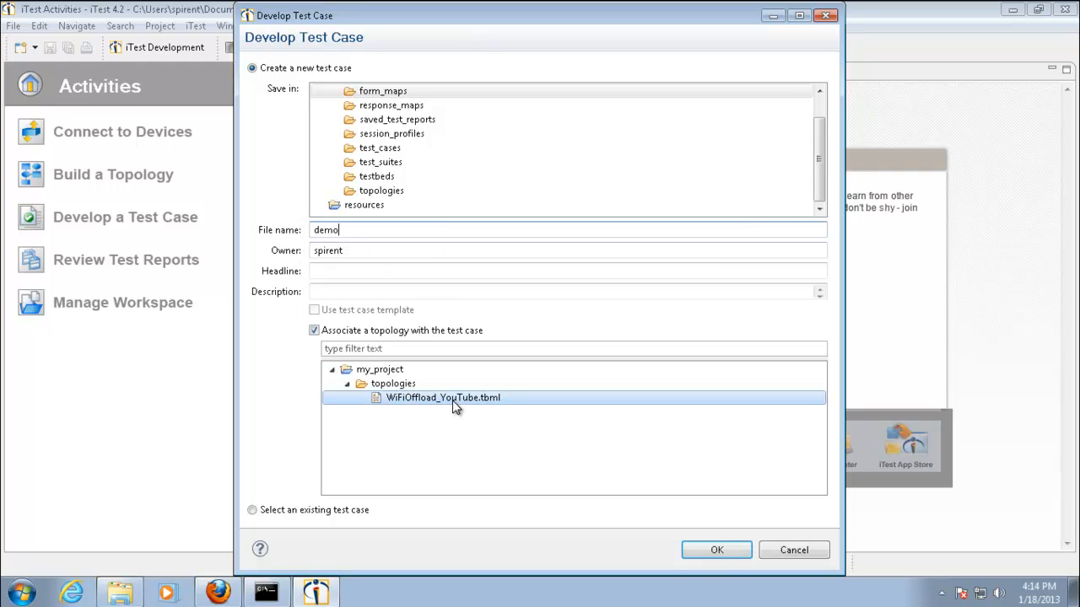
click(713, 553)
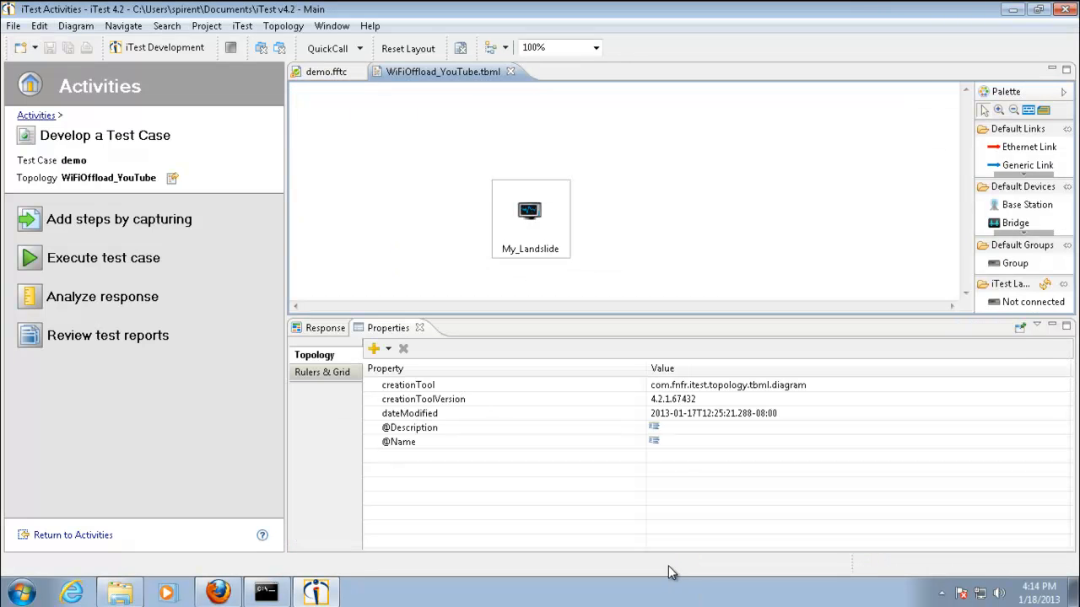
Begin adding steps by capturing and start the LandslideNTAF session on the My_Landslide device
click(108, 223)
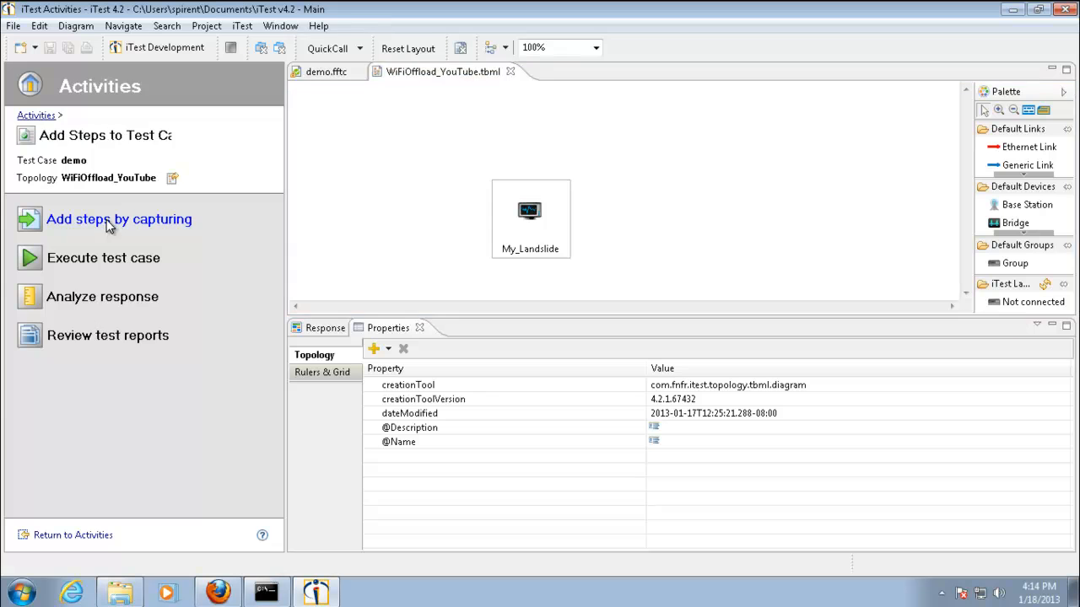
click(528, 233)
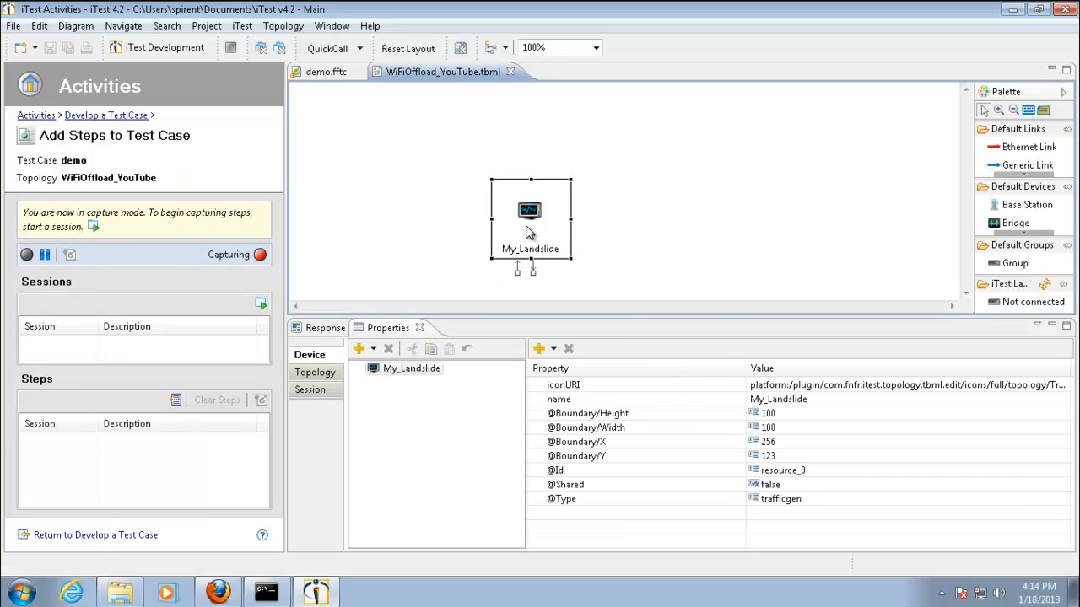
right_click(528, 233)
mouse_move(624, 342)
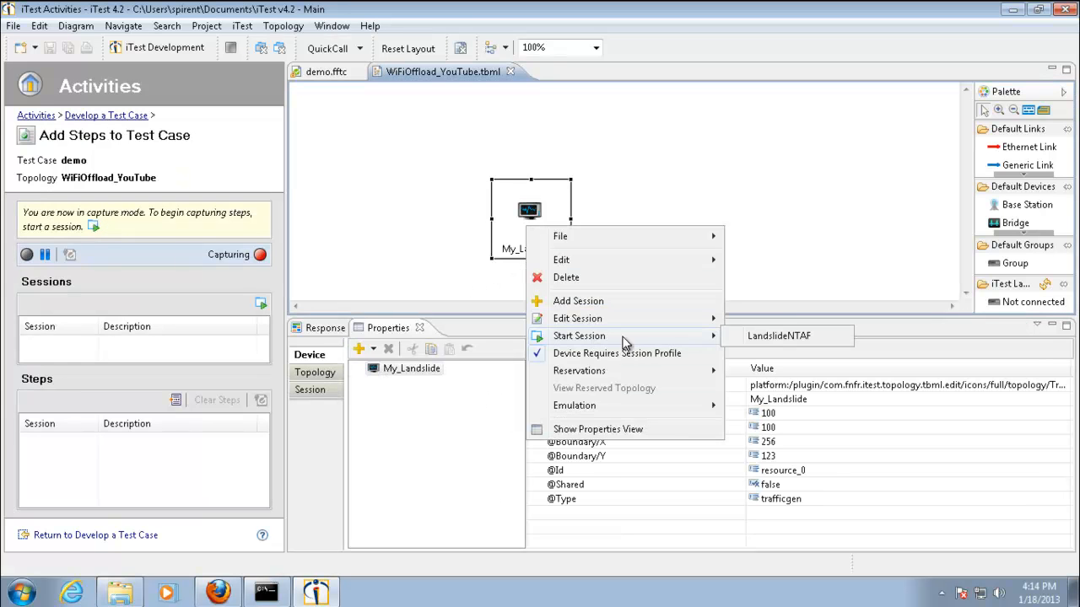
click(767, 337)
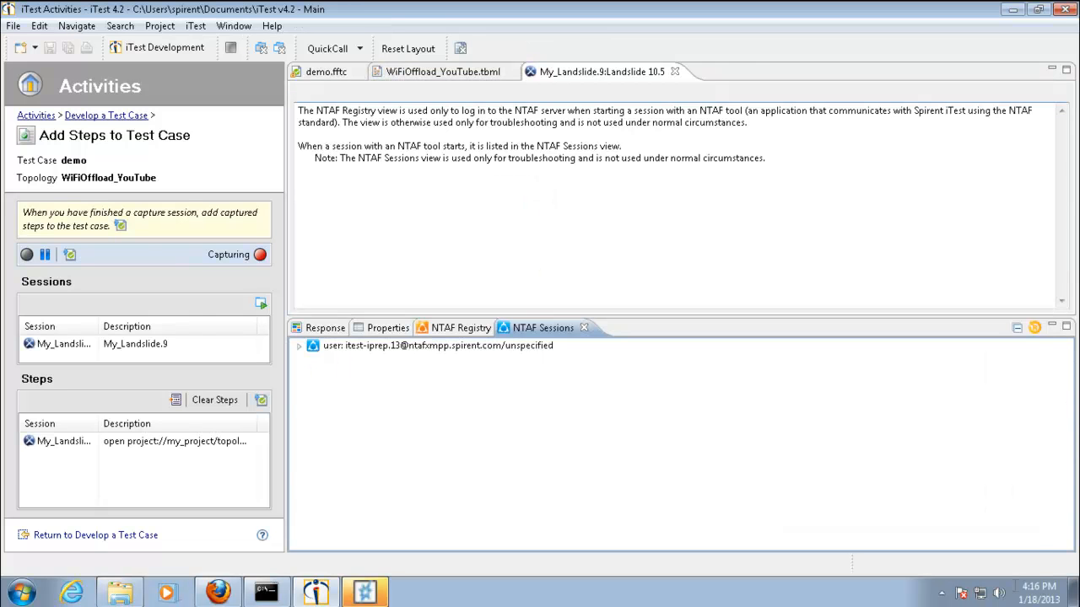
Switch to Landslide and open the 1_WiFi_Offload_youtube test session from the iTest library
click(368, 597)
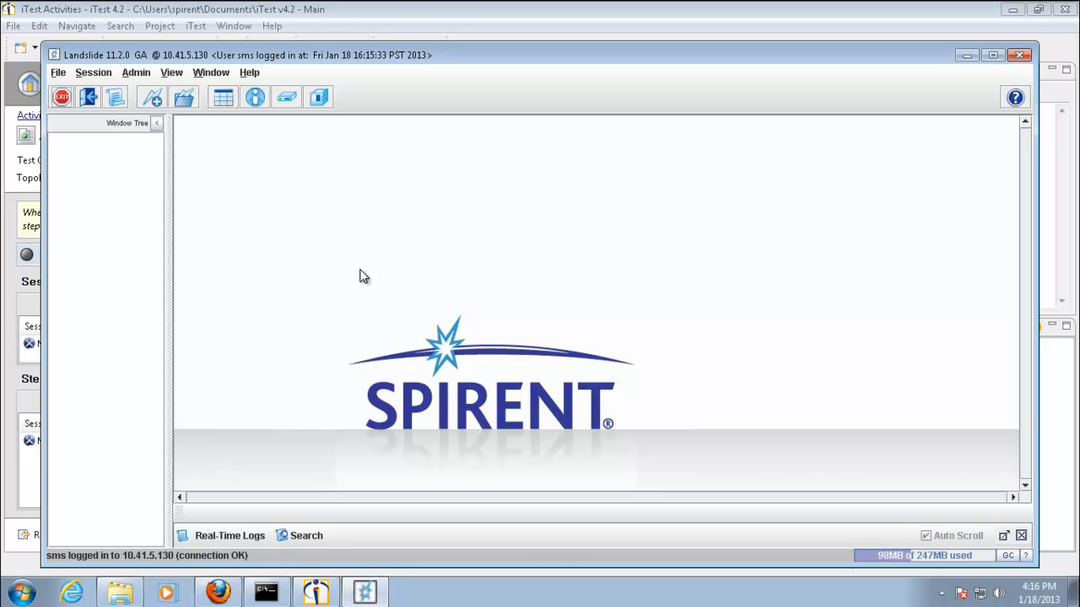
click(93, 73)
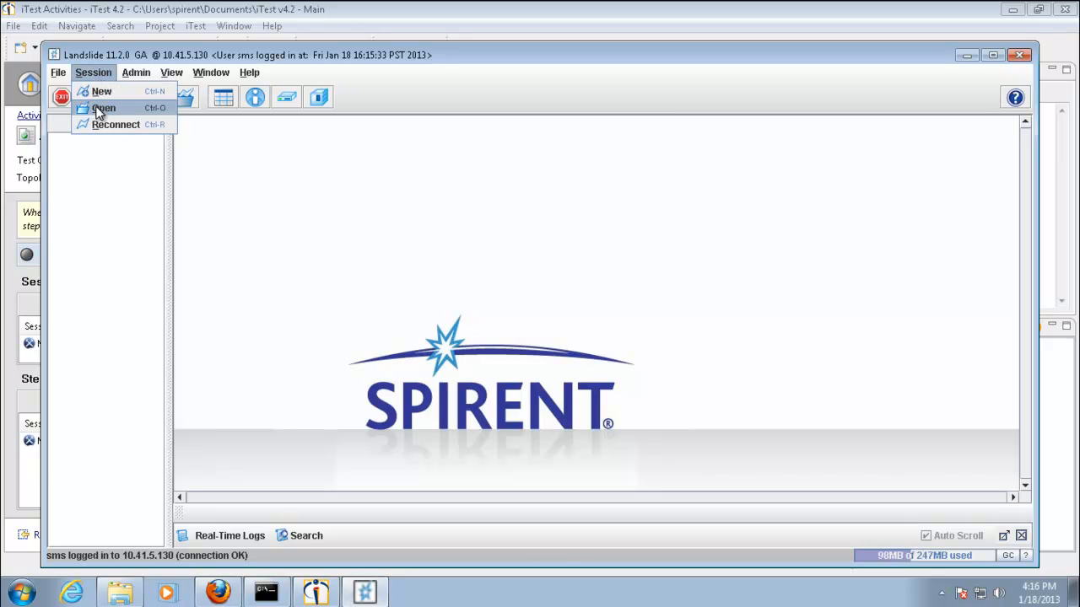
click(101, 110)
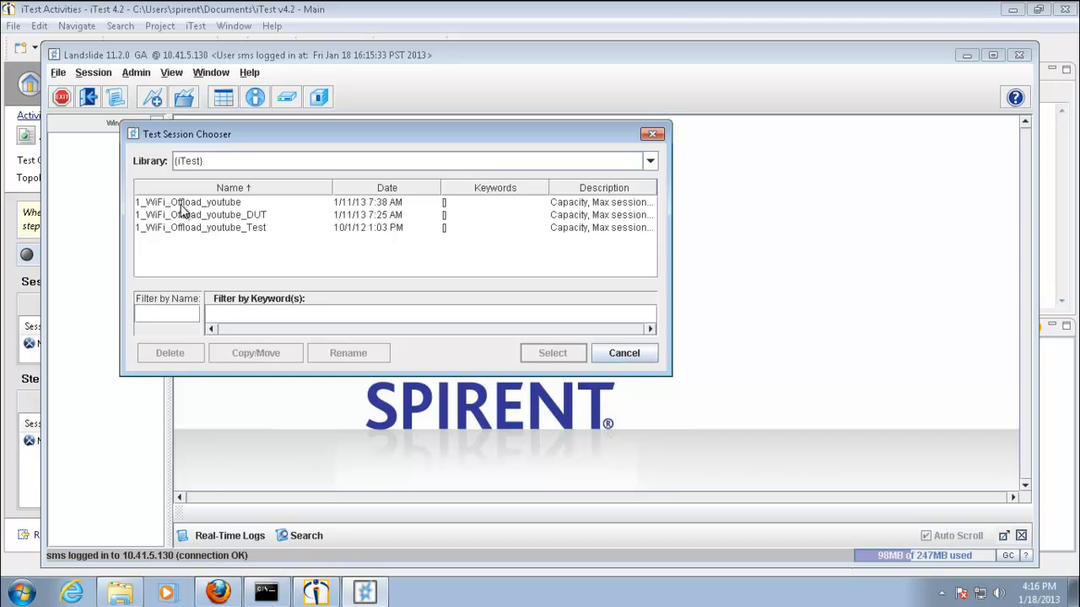
double_click(179, 205)
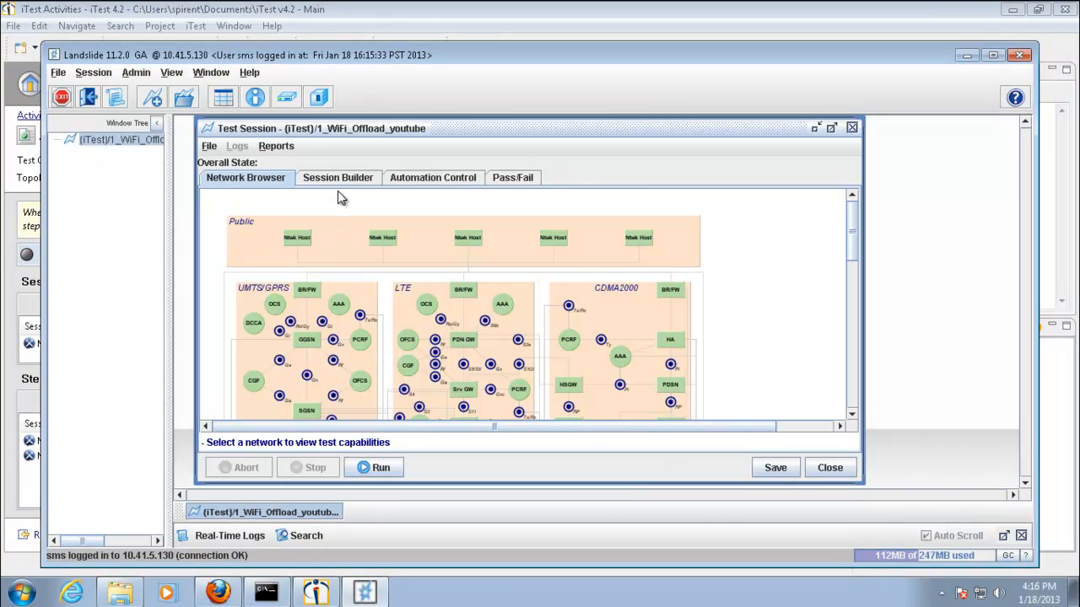
Open the Wifi Offload Nodal-1 test case from the session builder and capture its Number of Subscribers parameter for NTAF
click(338, 178)
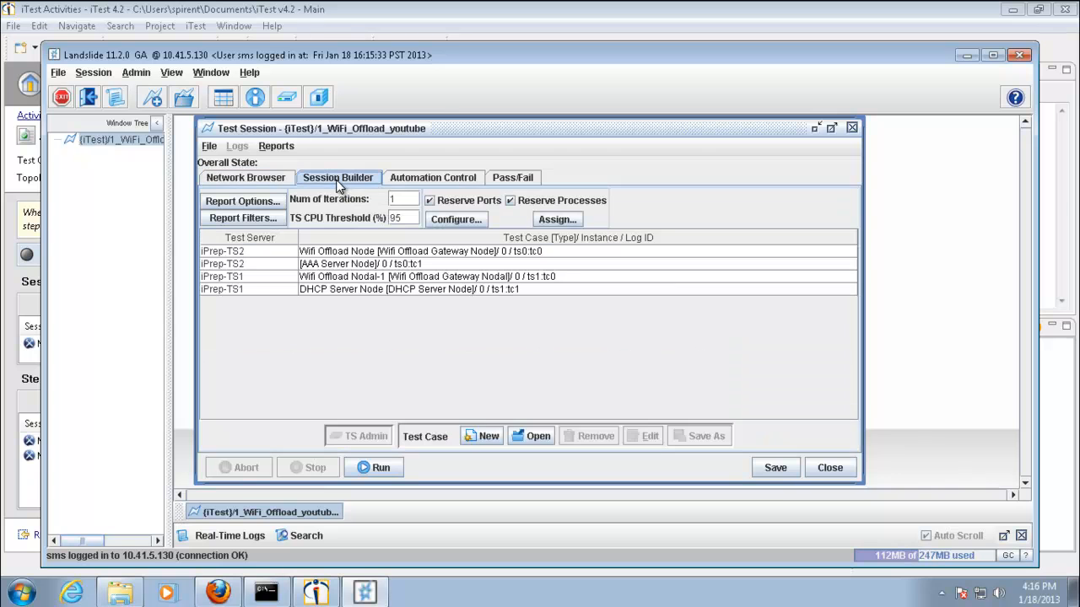
double_click(335, 277)
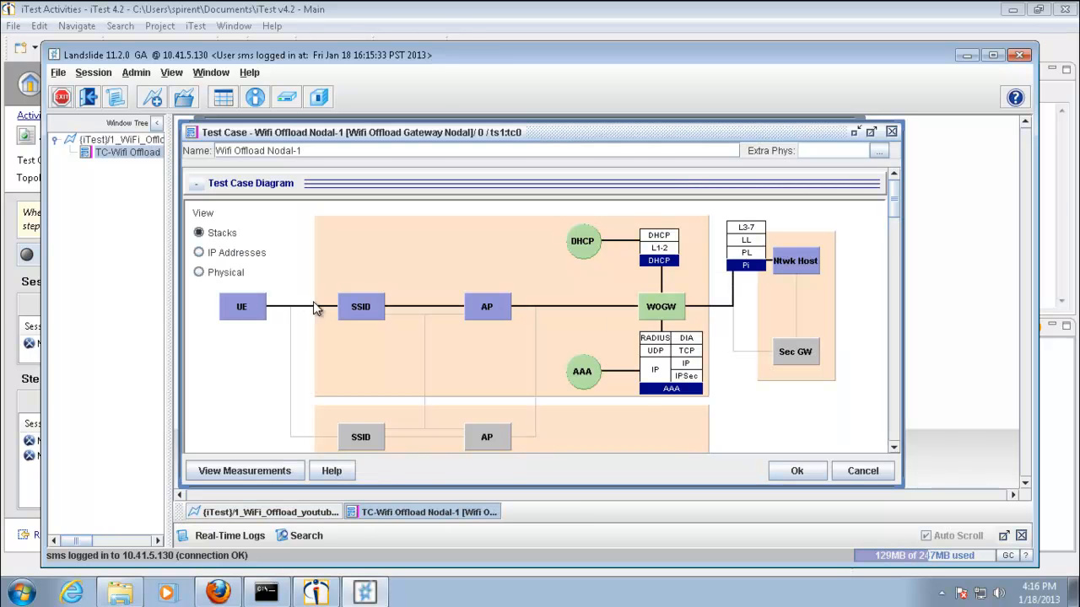
drag(894, 197, 897, 232)
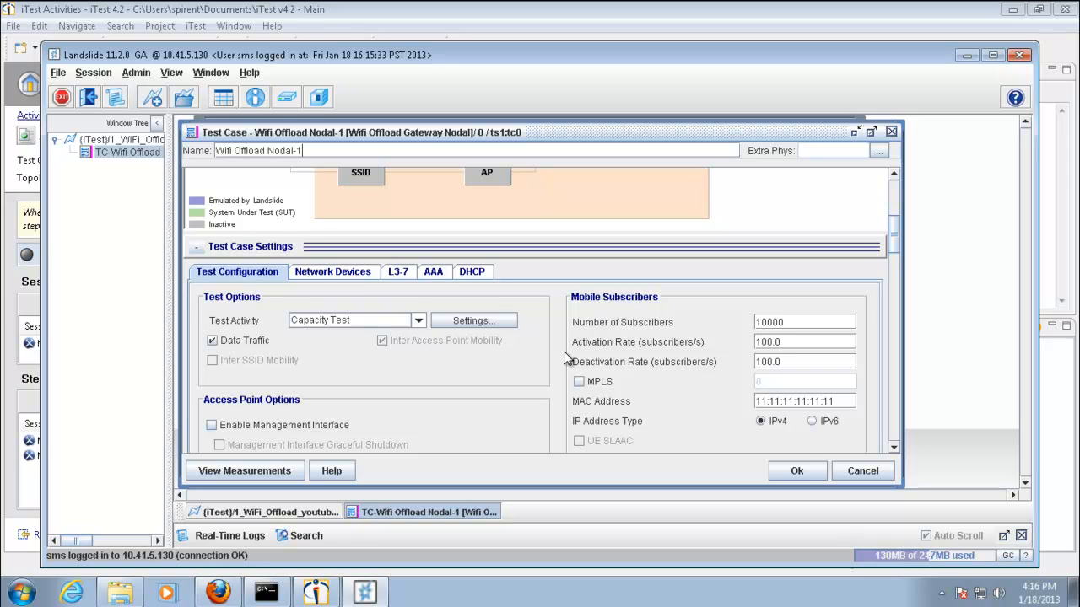
click(790, 325)
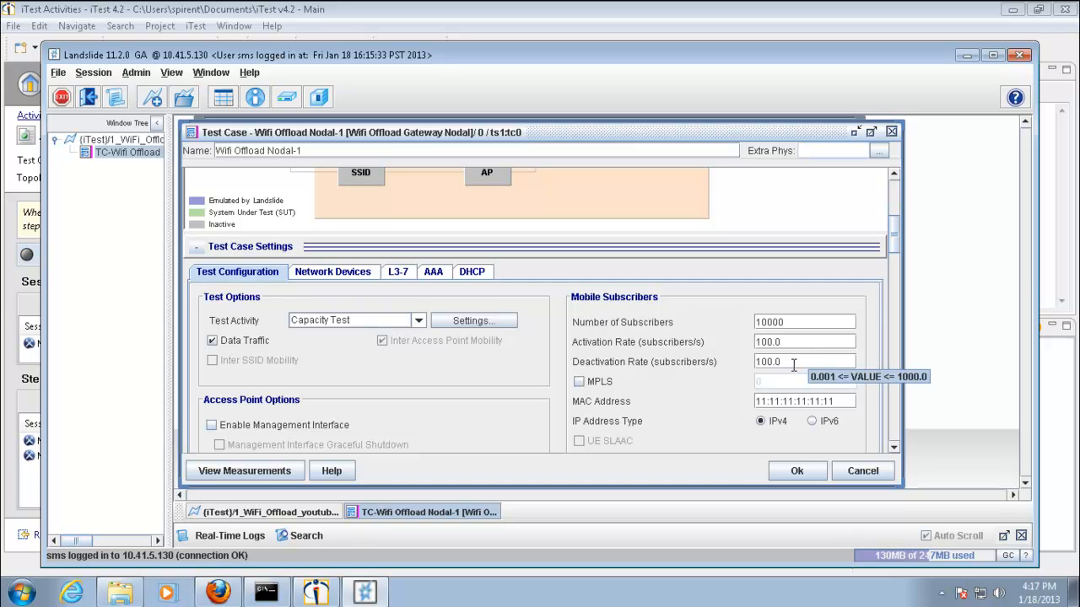
key(alt+shift+v)
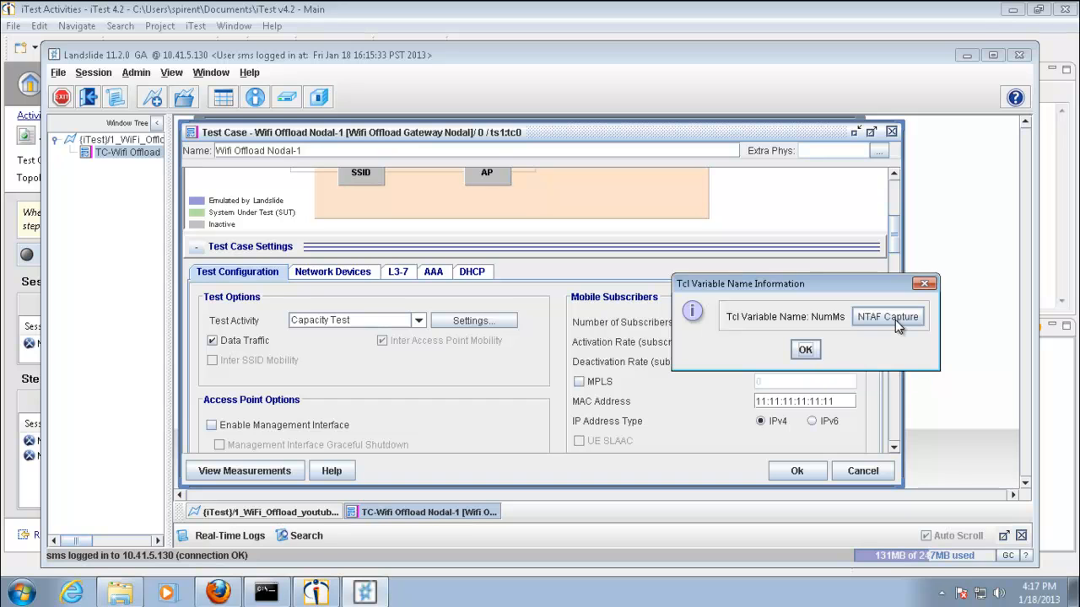
click(802, 352)
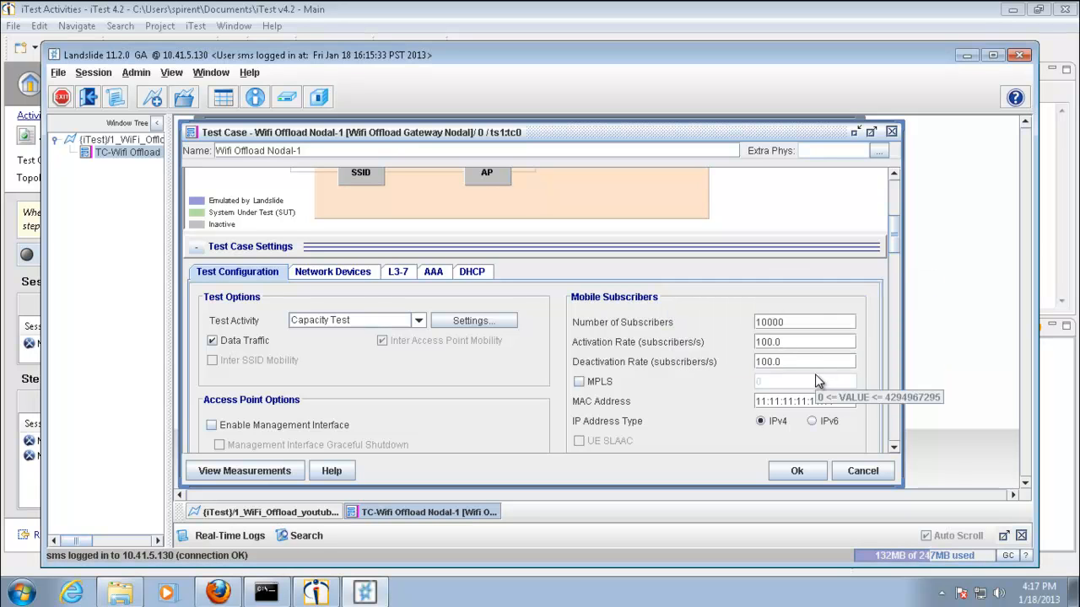
Display the Tcl variable name of the Activation Rate parameter and accept the test case settings
key(alt+shift+v)
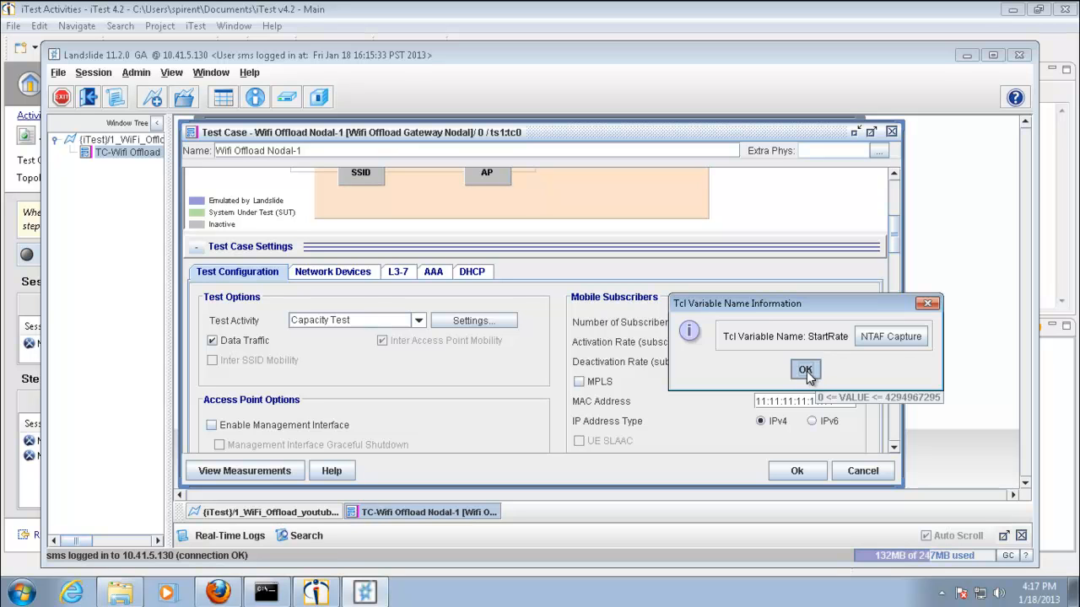
click(805, 371)
click(802, 471)
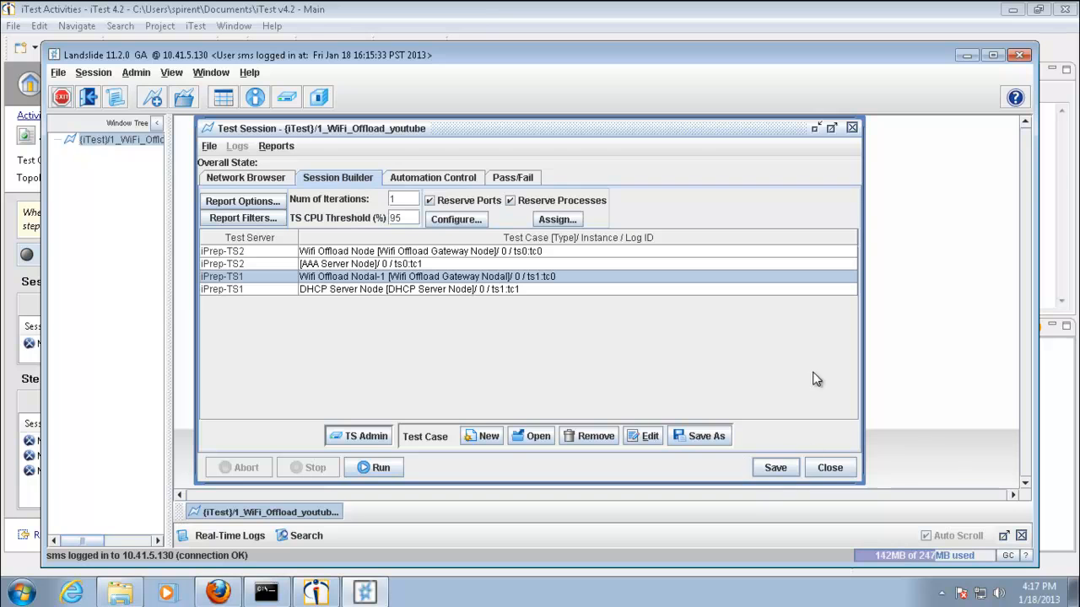
Switch to iTest and review the captured steps, widening their Description column
click(476, 12)
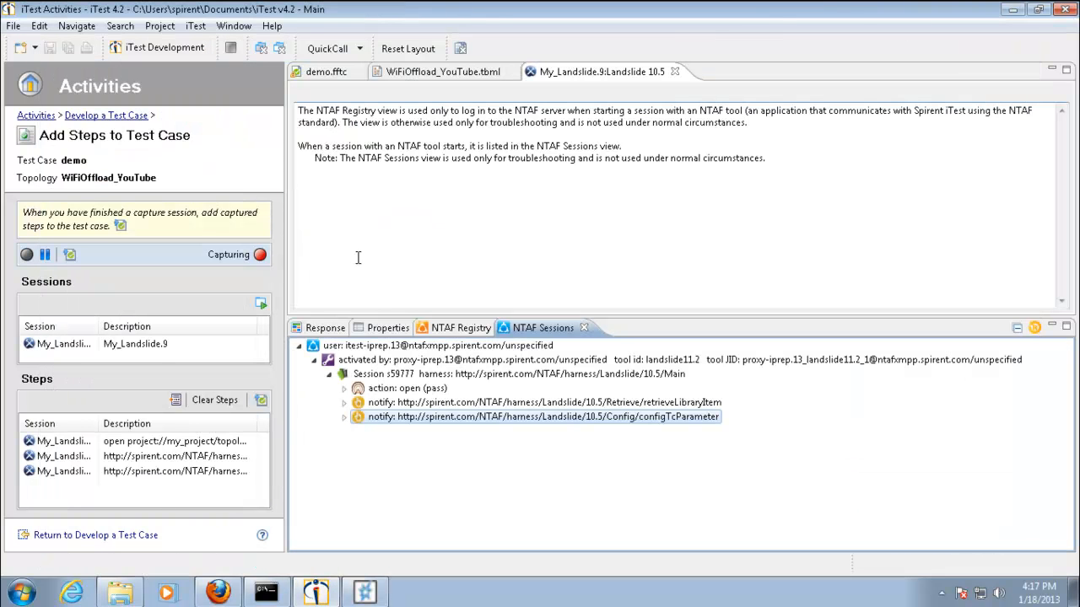
double_click(255, 427)
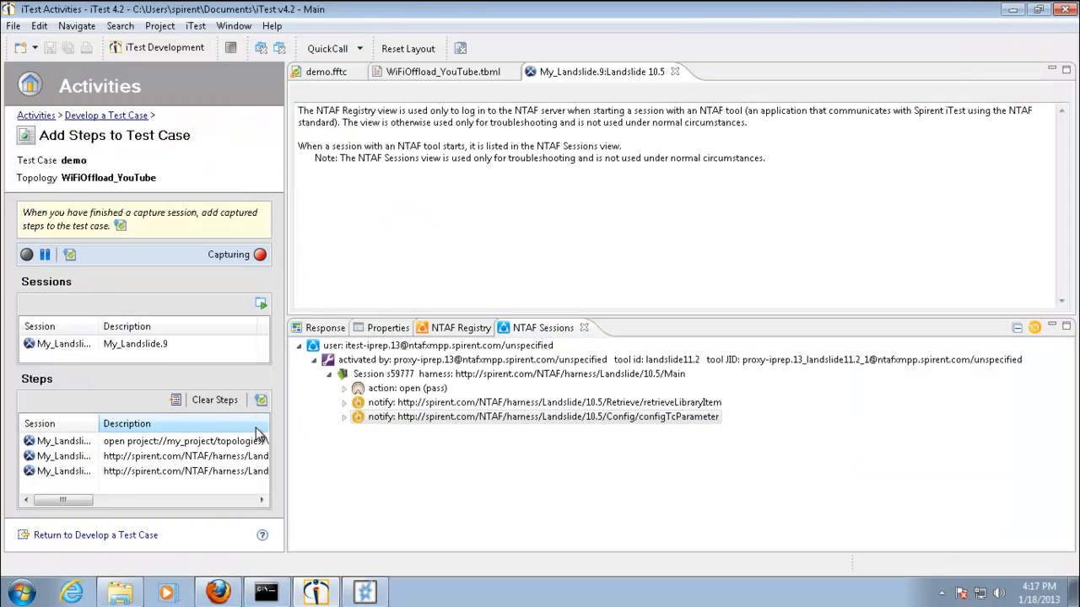
drag(71, 502, 176, 506)
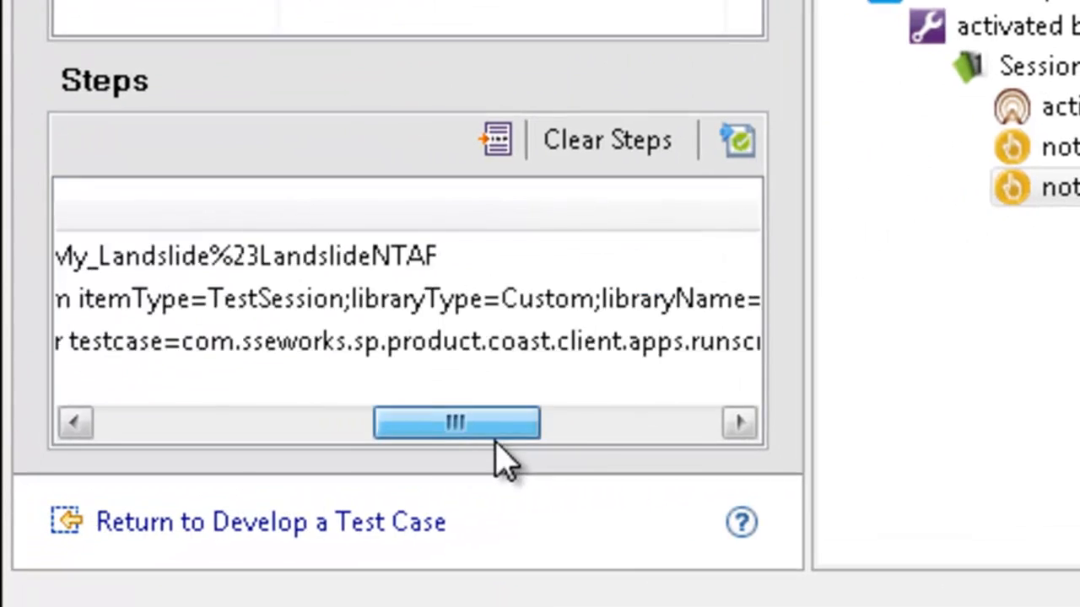
drag(498, 462, 668, 453)
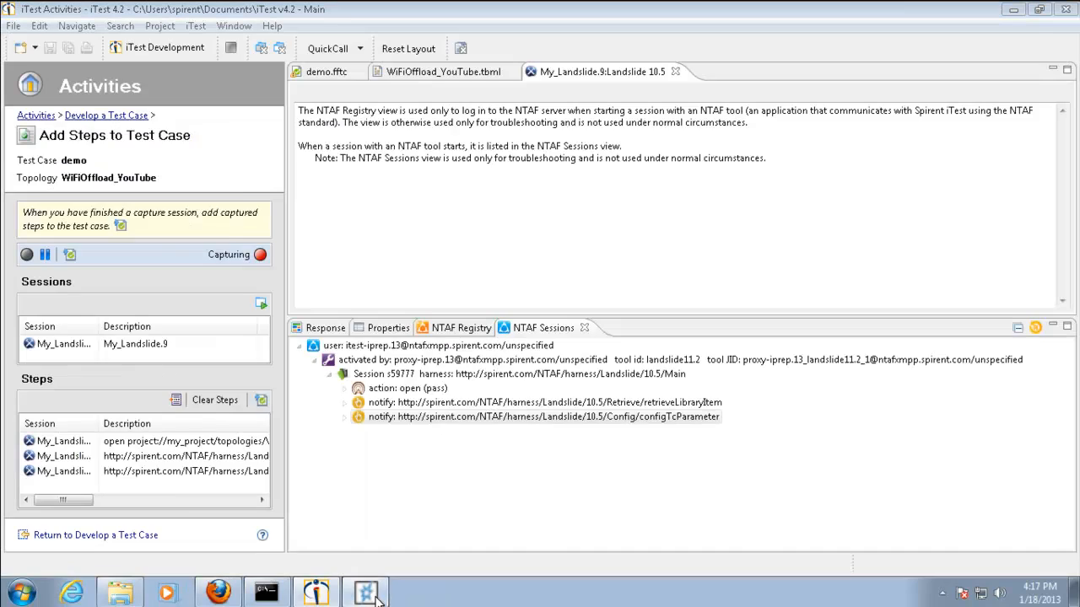
Switch to Landslide, run the 1_WiFi_Offload_youtube test session and view its reports
click(364, 592)
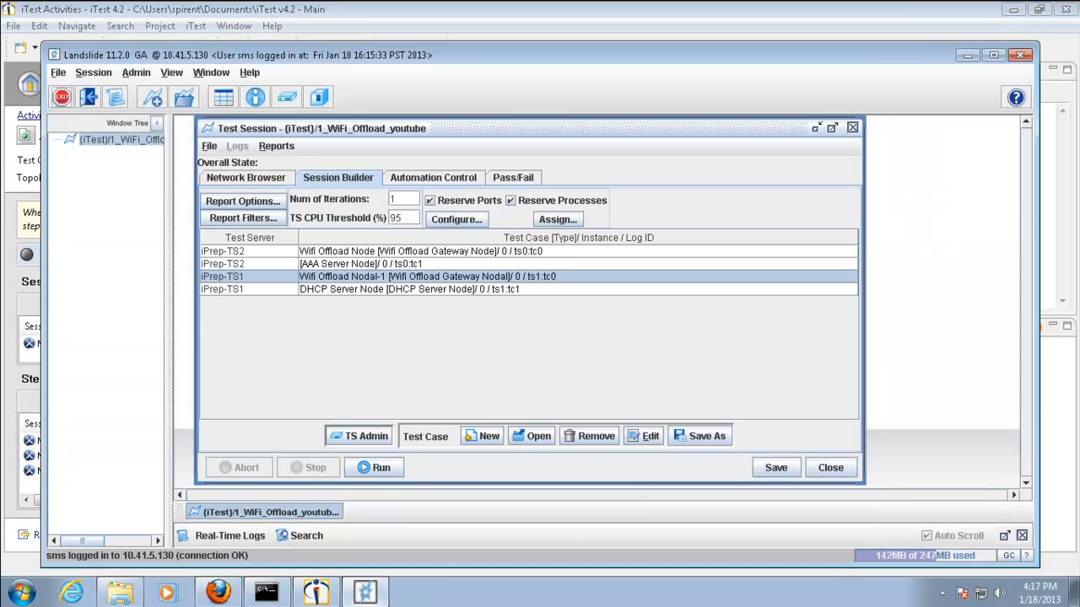
click(381, 469)
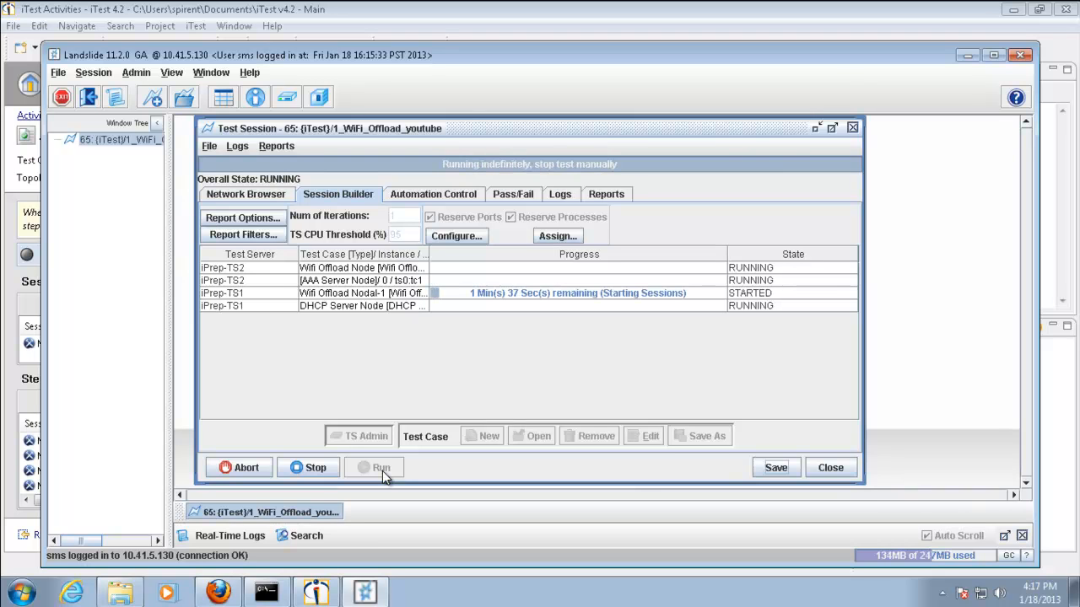
click(608, 198)
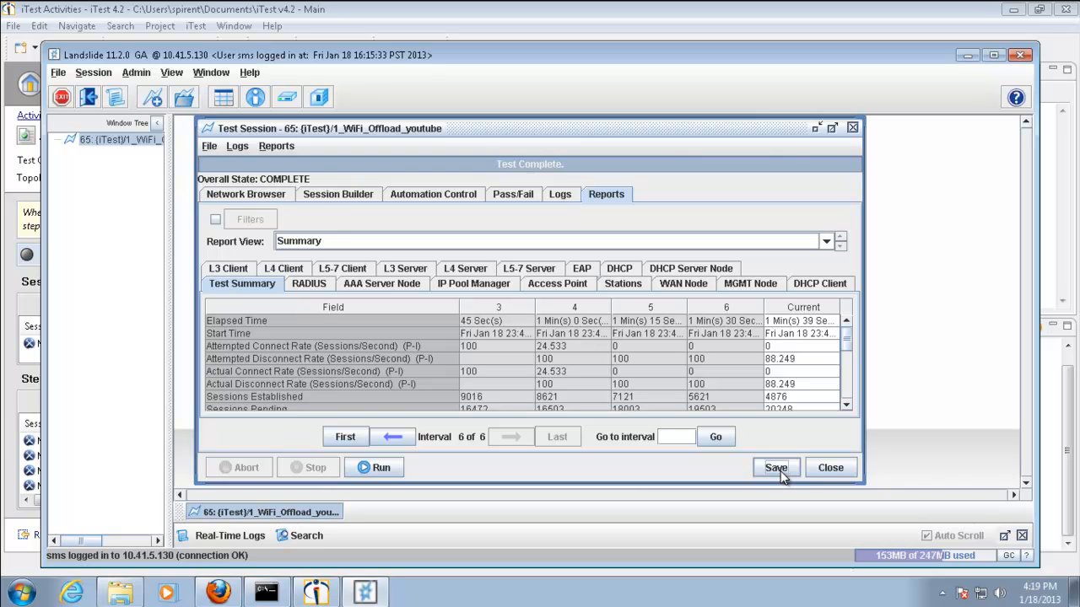
Close the test session without saving and exit Landslide
click(831, 469)
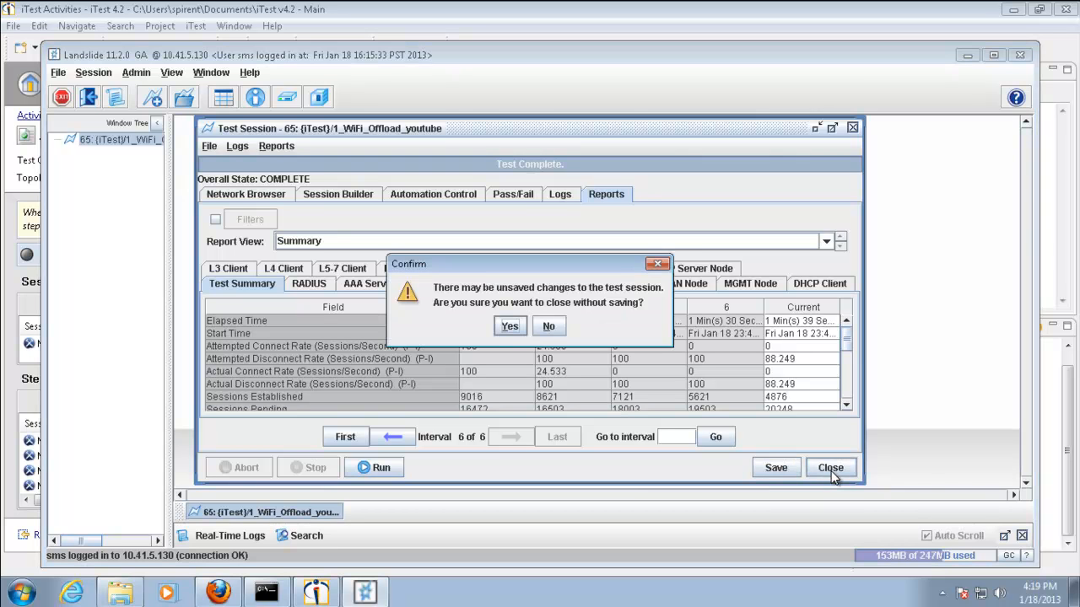
click(511, 327)
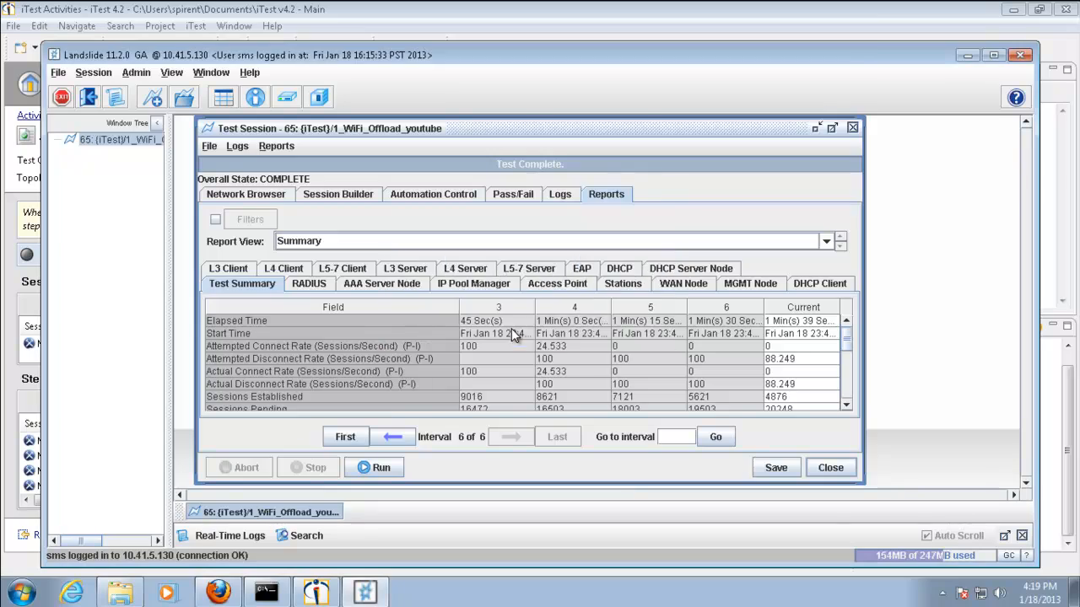
click(1020, 57)
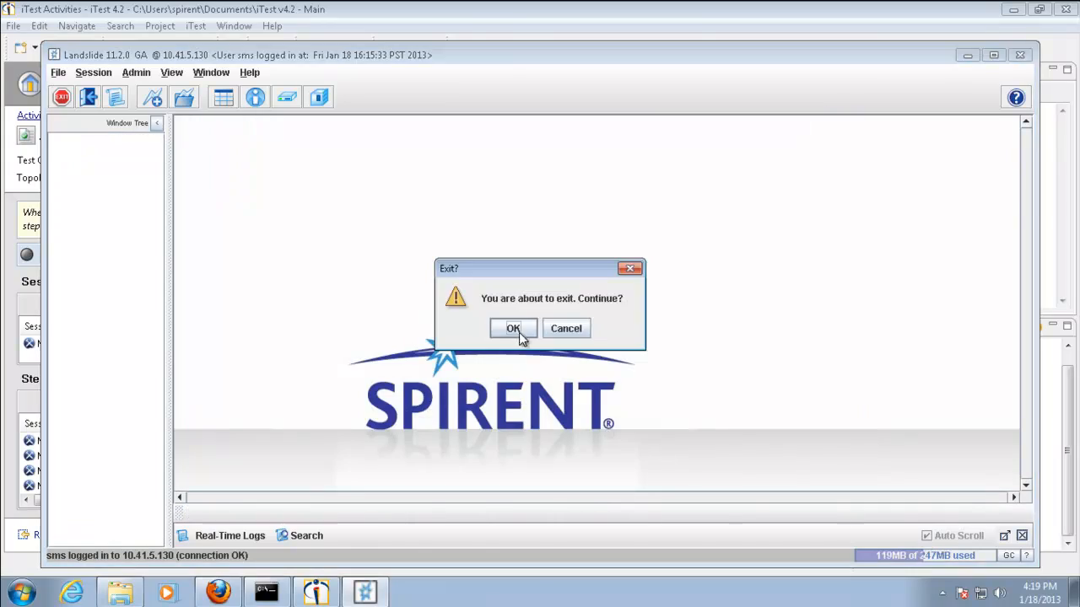
click(514, 328)
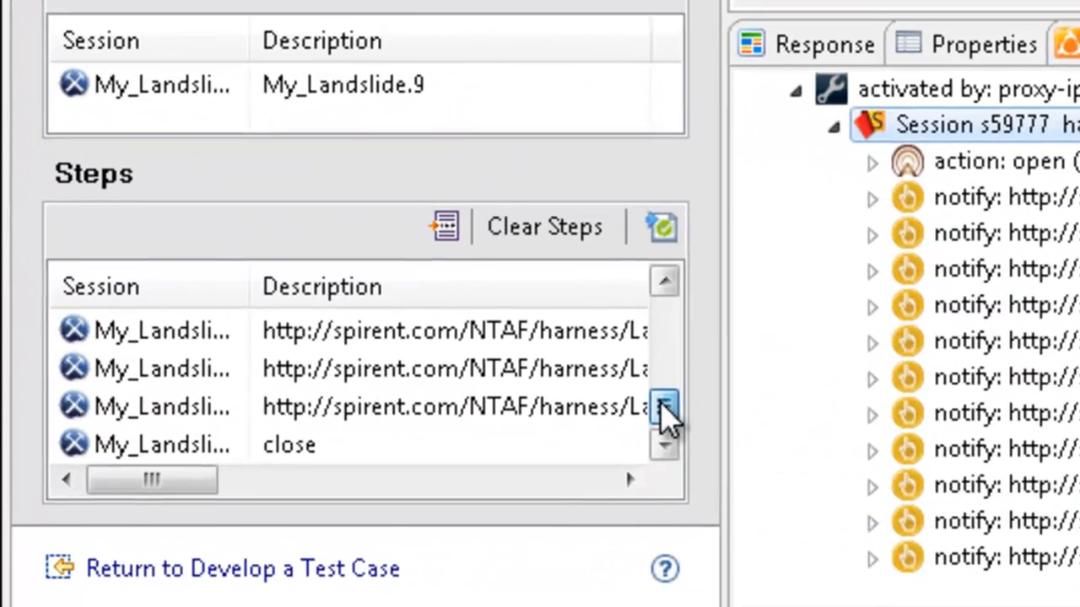
Insert the captured steps into the demo test case with the option to close open sessions enabled
drag(661, 402, 676, 432)
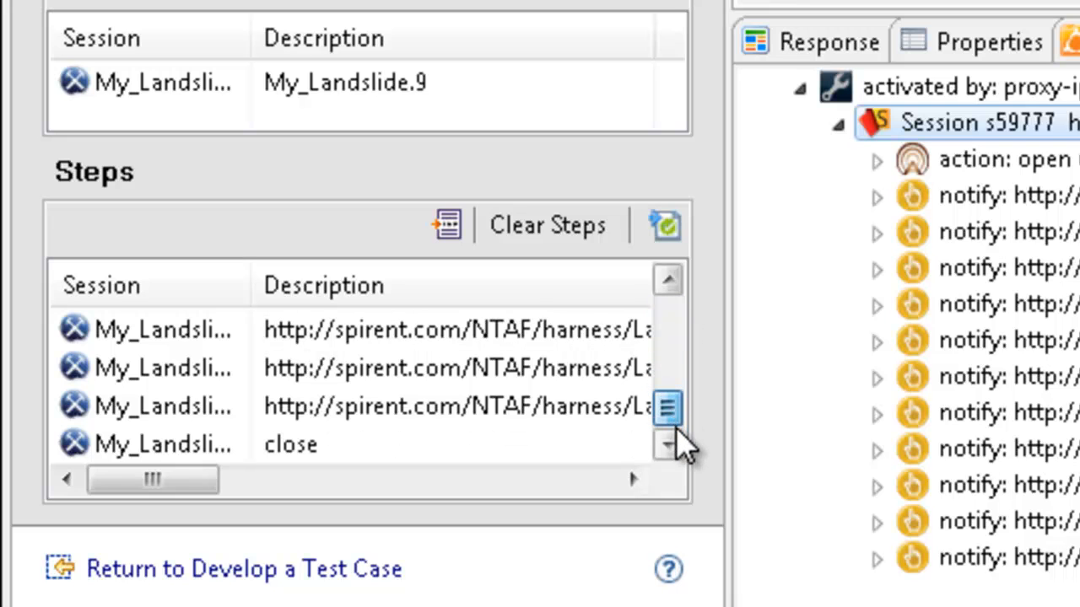
click(665, 227)
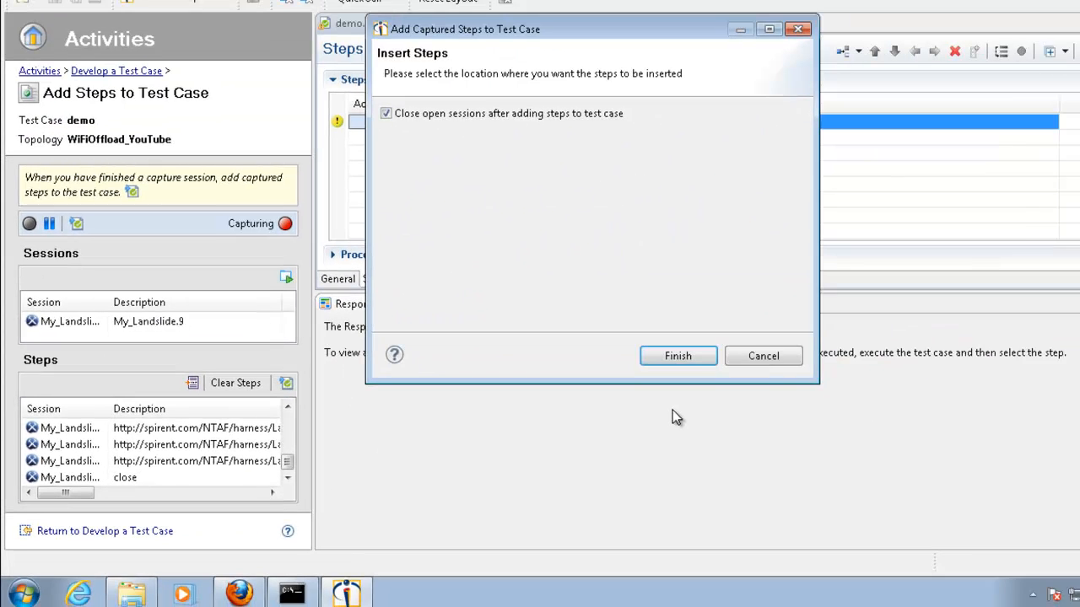
click(663, 361)
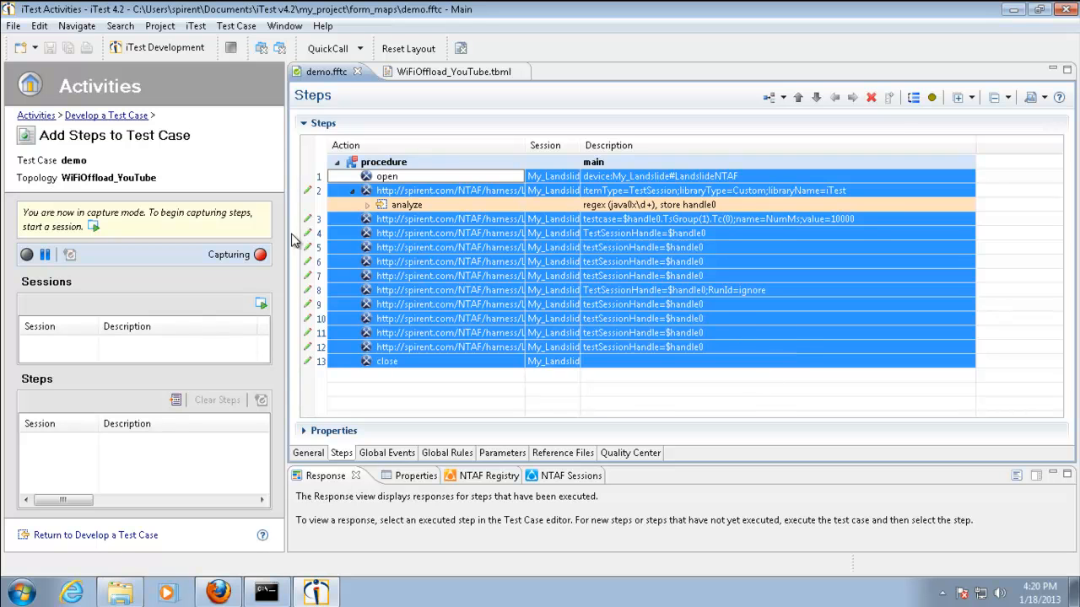
Return to the activities home, open the existing my_wifi_offload_youtube.fftc test case for development and start its execution
click(36, 116)
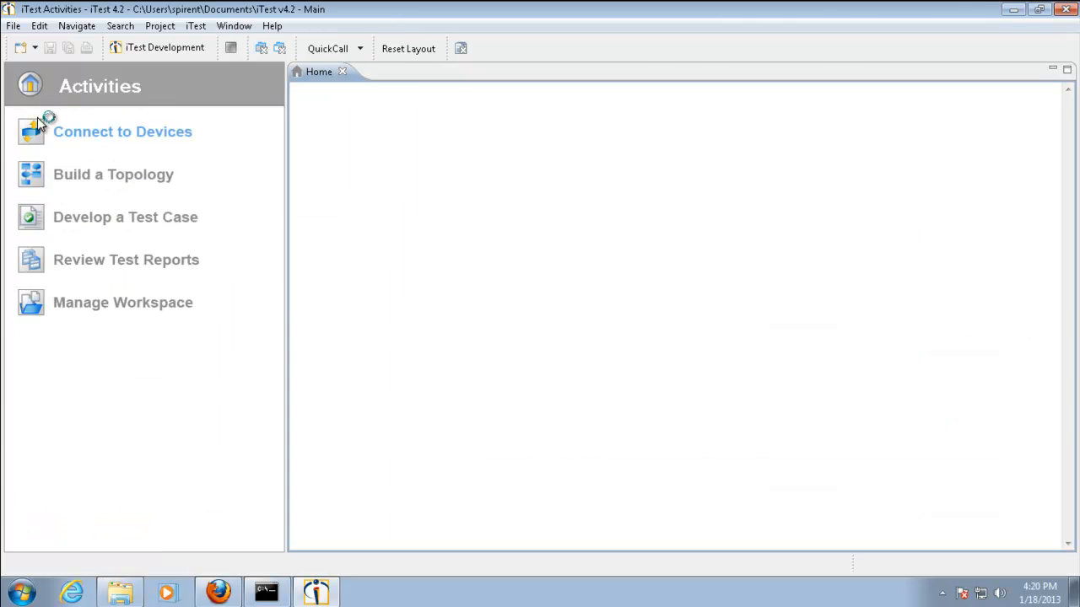
click(71, 221)
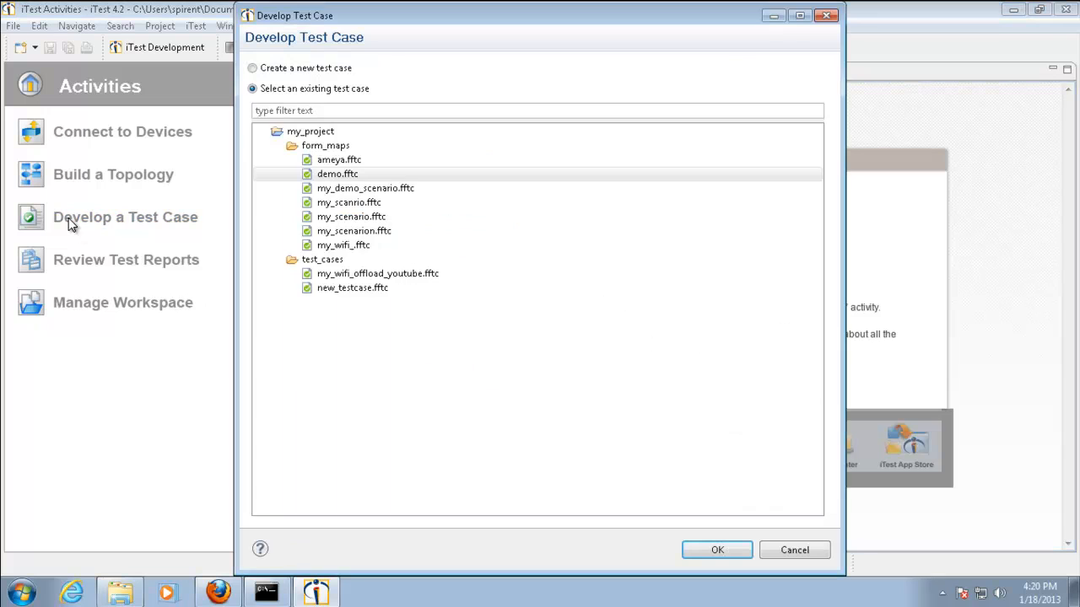
click(331, 275)
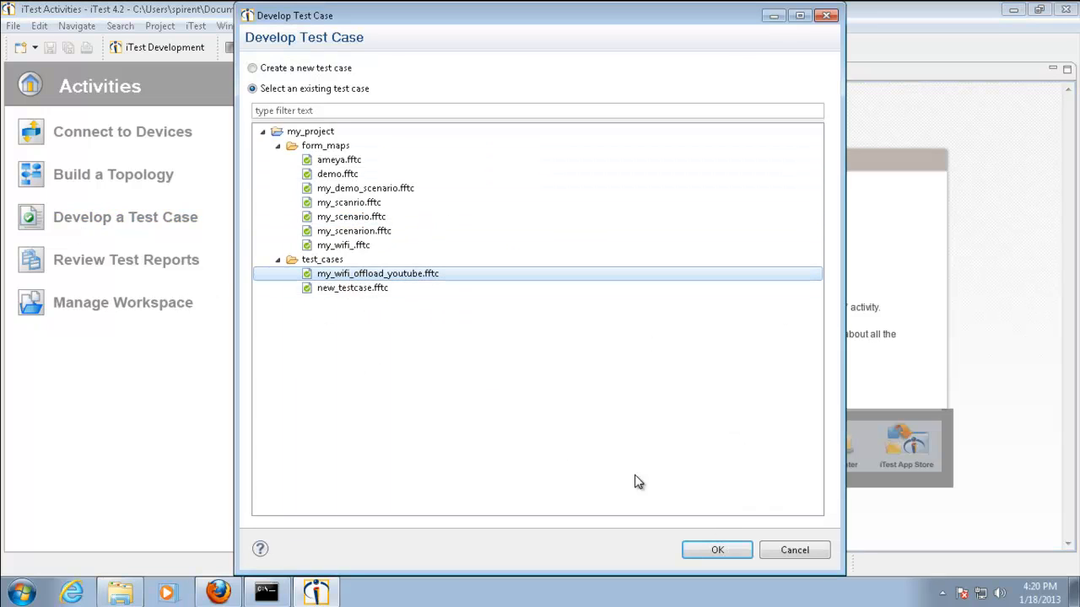
click(716, 553)
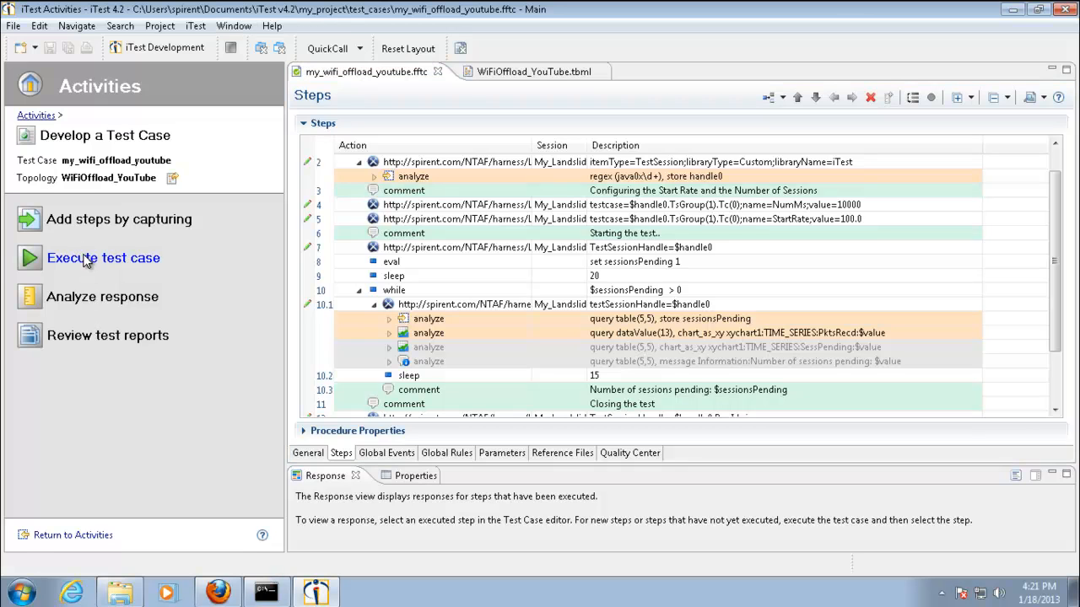
click(85, 262)
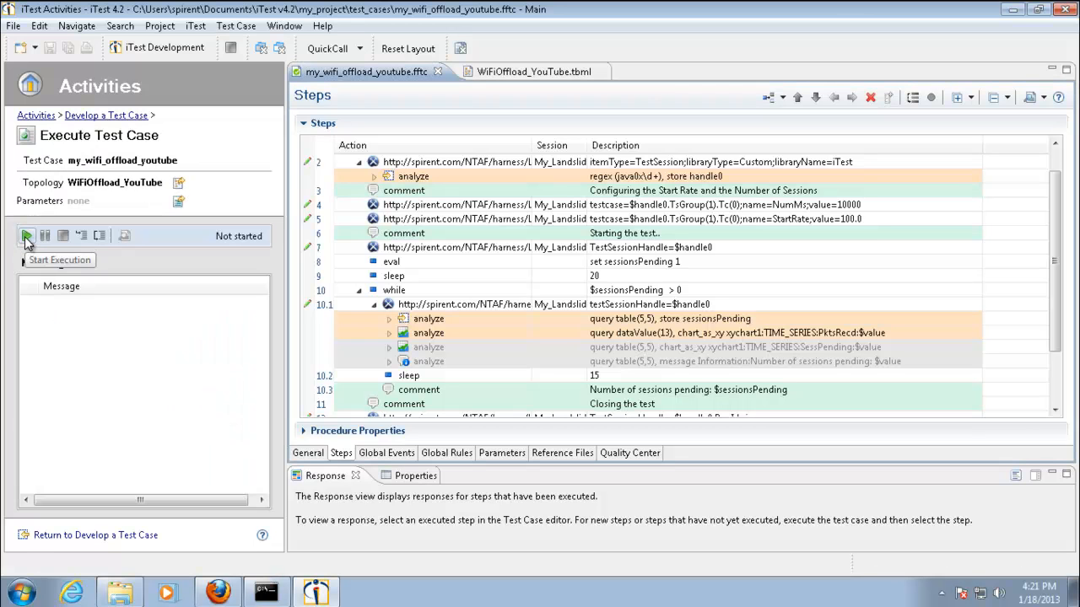
click(26, 239)
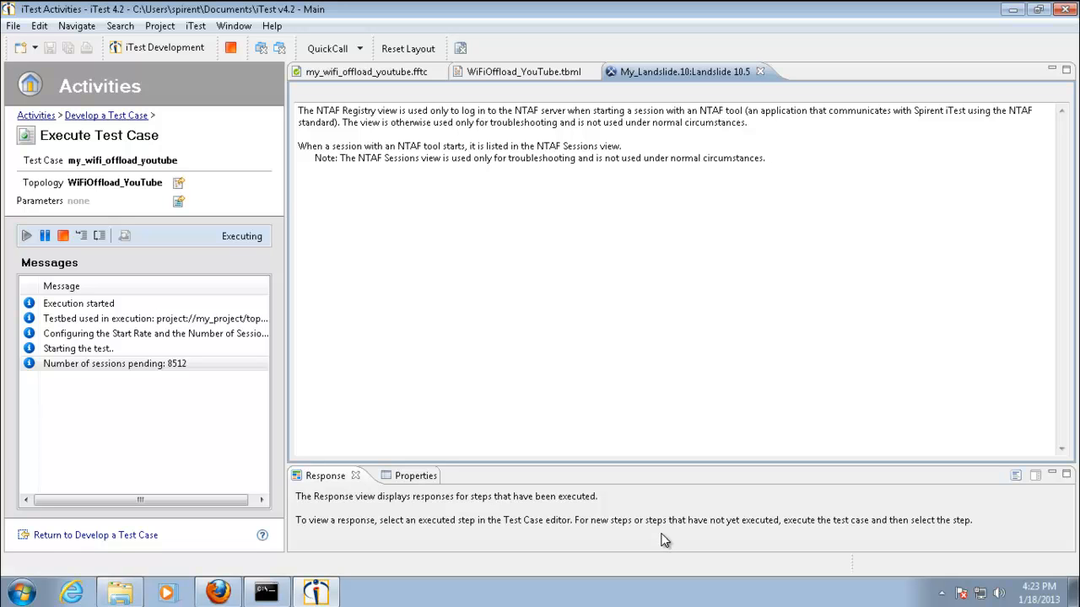
Show the Charts view for the running test case and check the latest message on the number of sessions pending
click(228, 32)
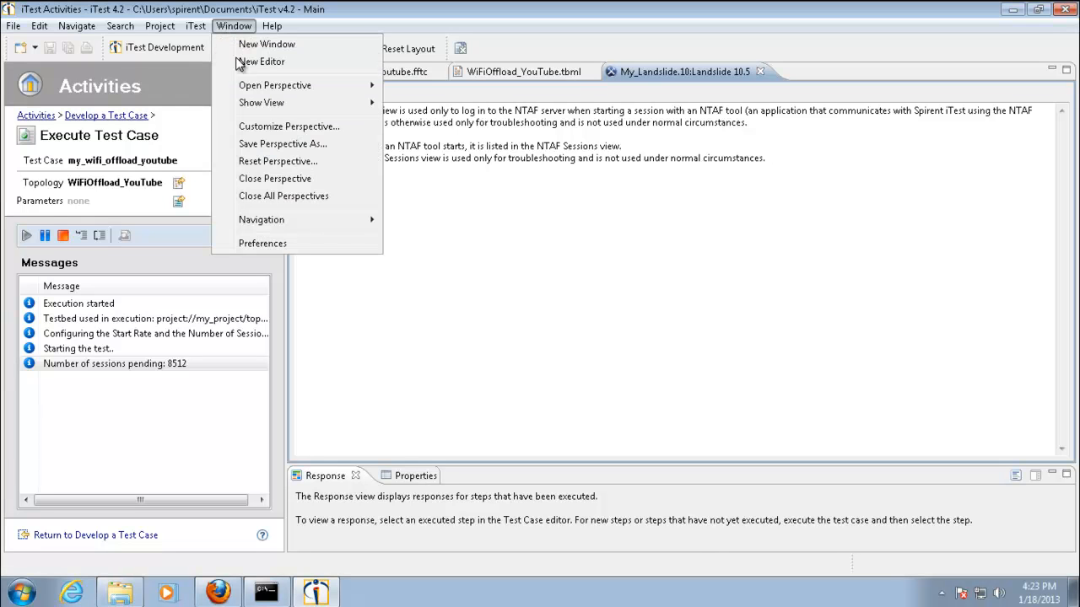
mouse_move(248, 103)
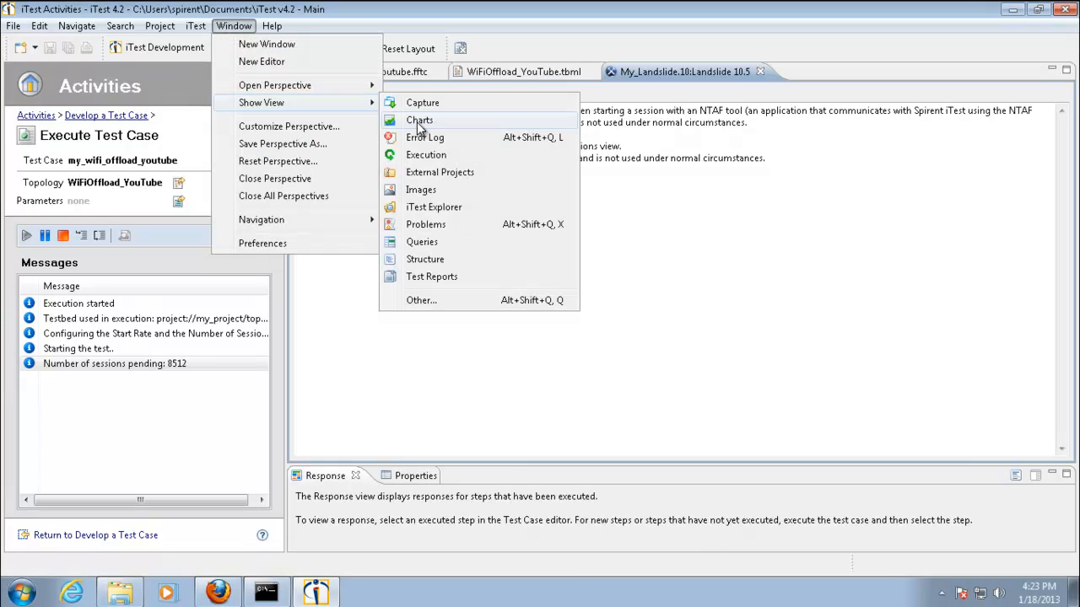
click(420, 120)
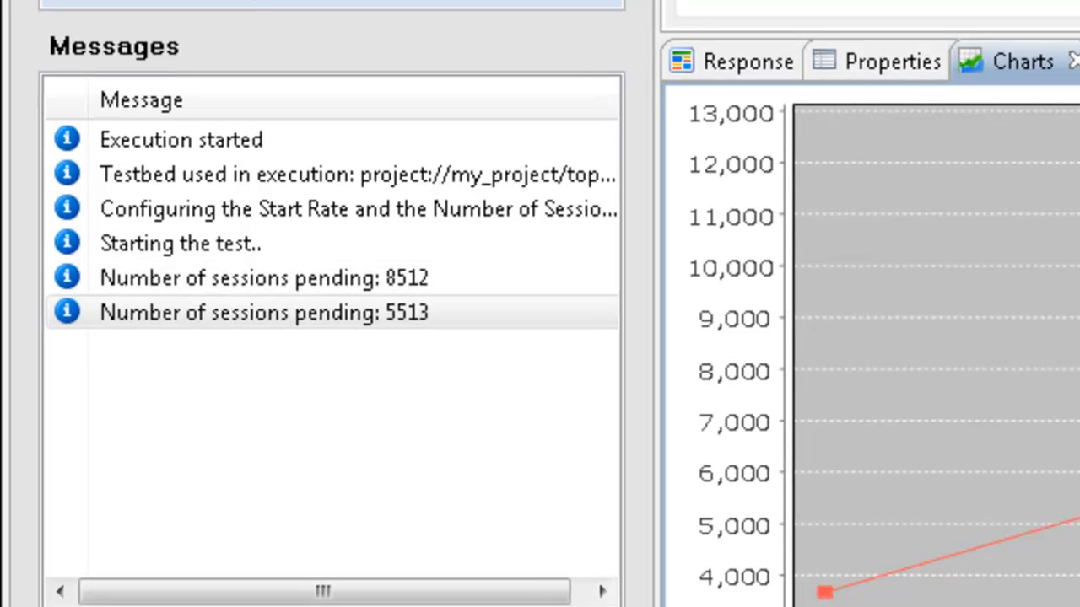
click(432, 311)
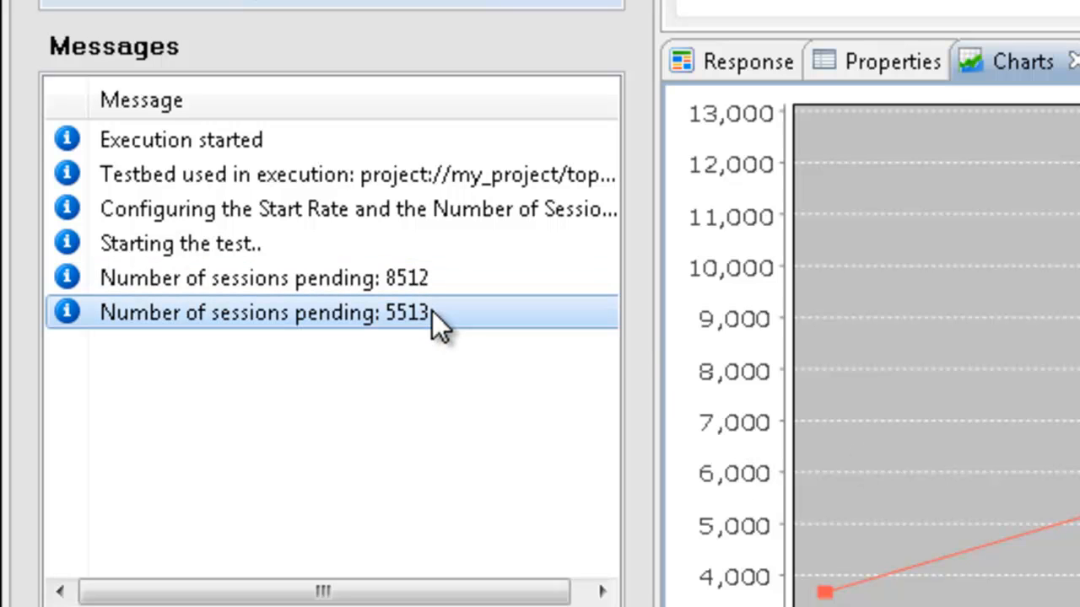